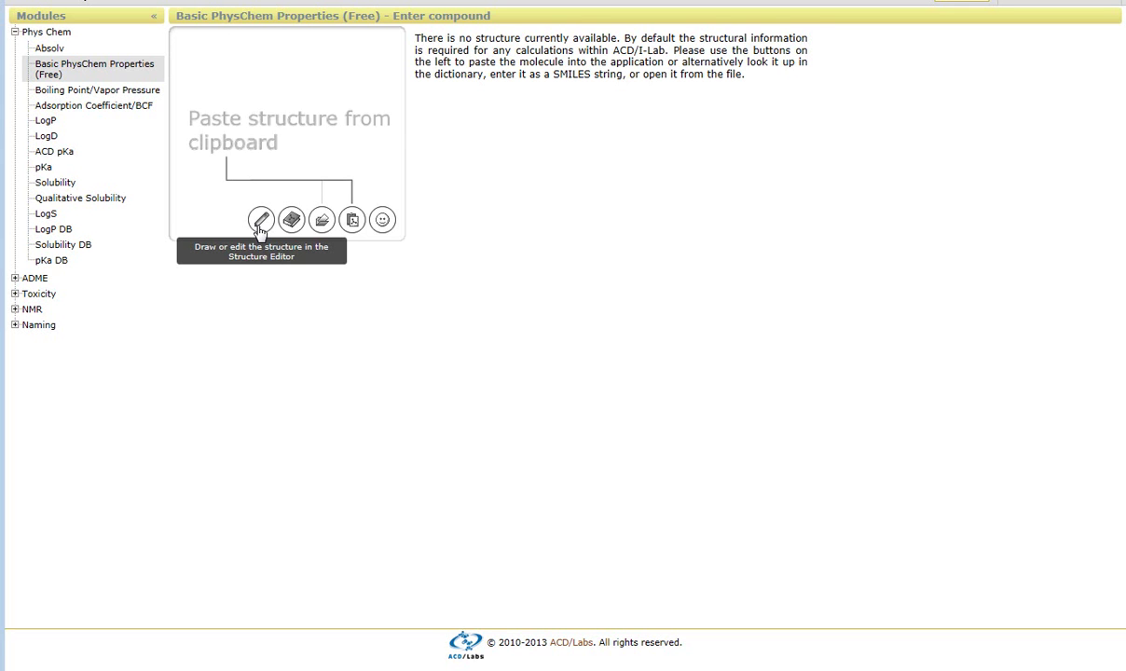
# Step: Draw o-xylene in the structure editor (benzene ring plus two methyl groups), then close the editor
pyautogui.click(260, 221)
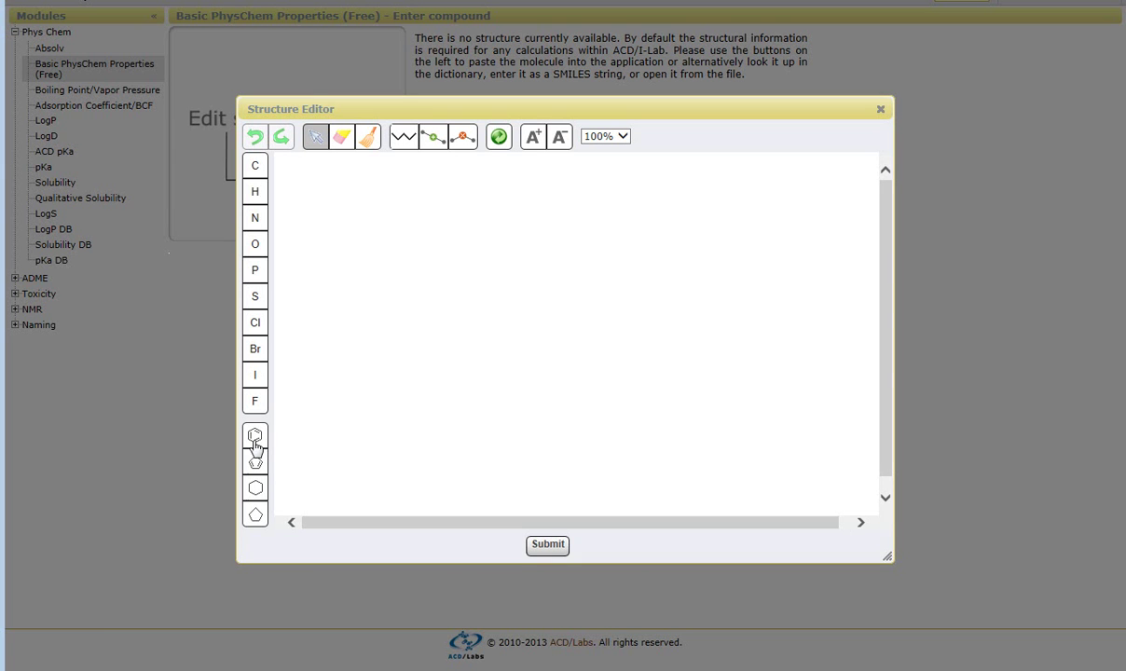
pyautogui.click(255, 435)
pyautogui.click(481, 368)
pyautogui.click(254, 166)
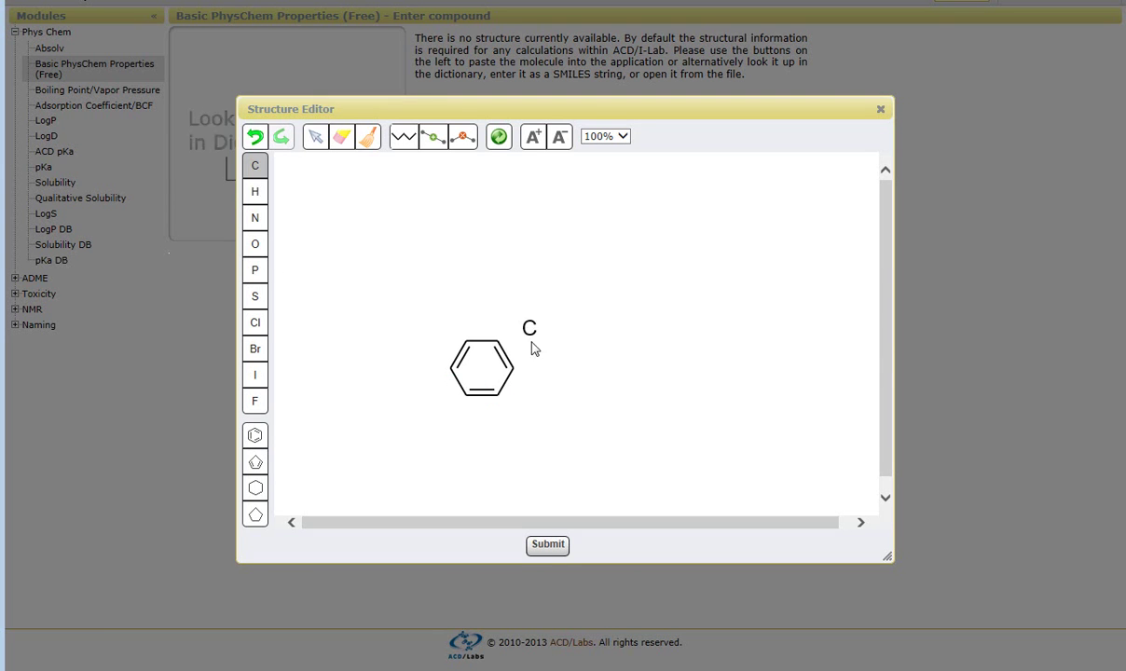
pyautogui.click(497, 341)
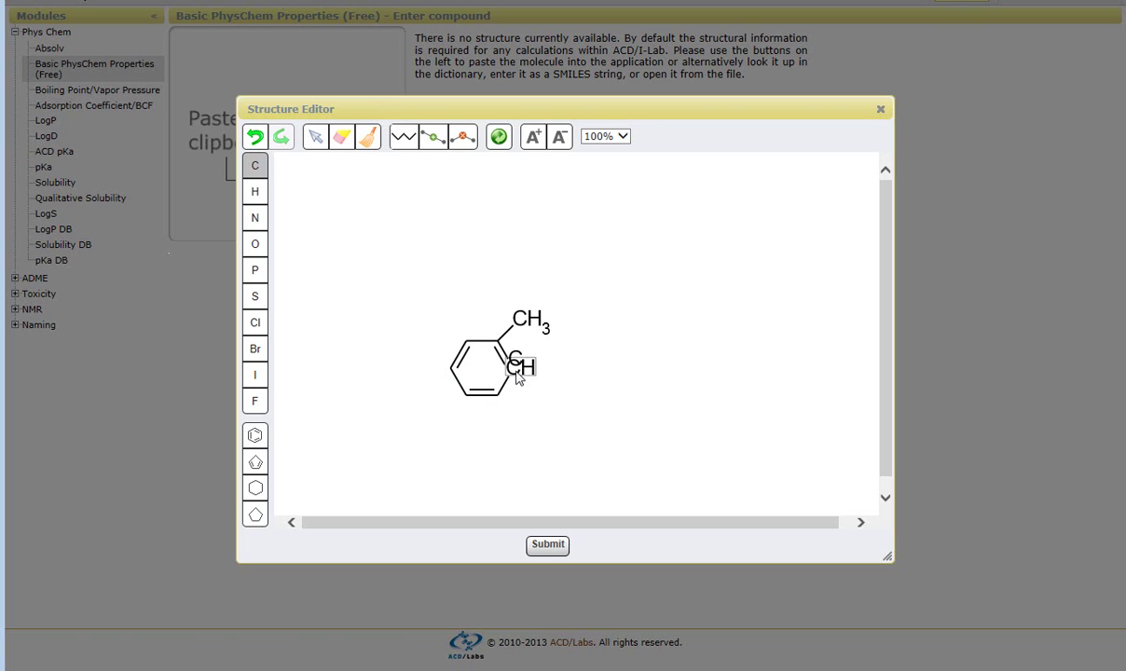
pyautogui.click(517, 370)
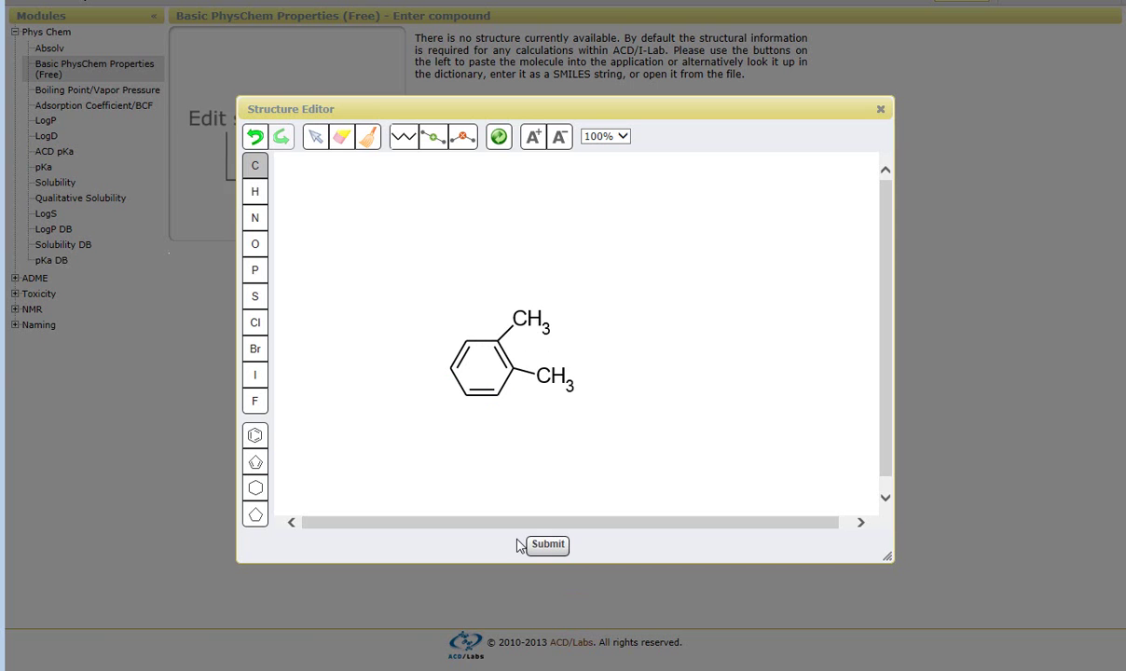
pyautogui.click(880, 109)
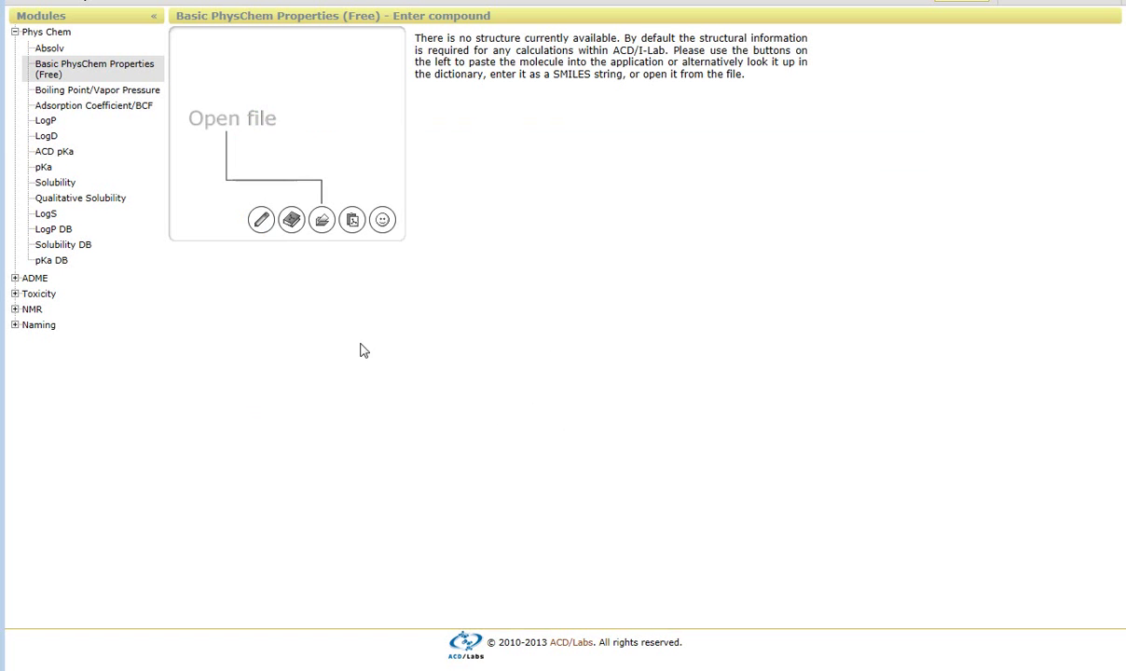
# Step: Try the dictionary lookup and the file-upload window, then dismiss the upload popup
pyautogui.click(292, 222)
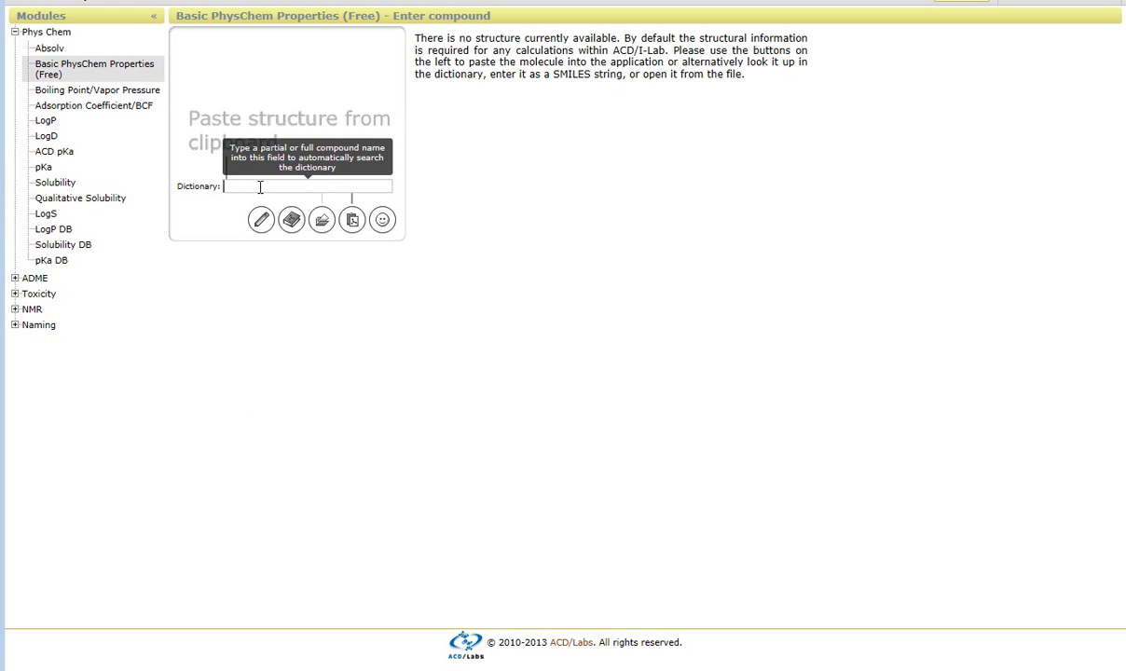
pyautogui.click(322, 223)
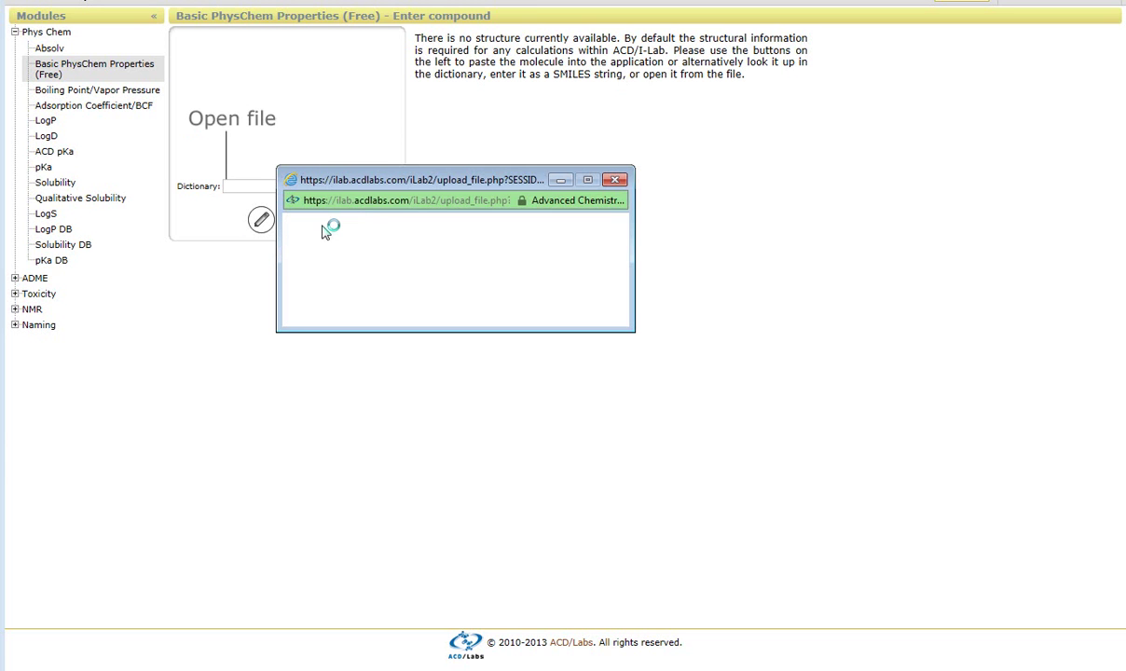
pyautogui.click(617, 180)
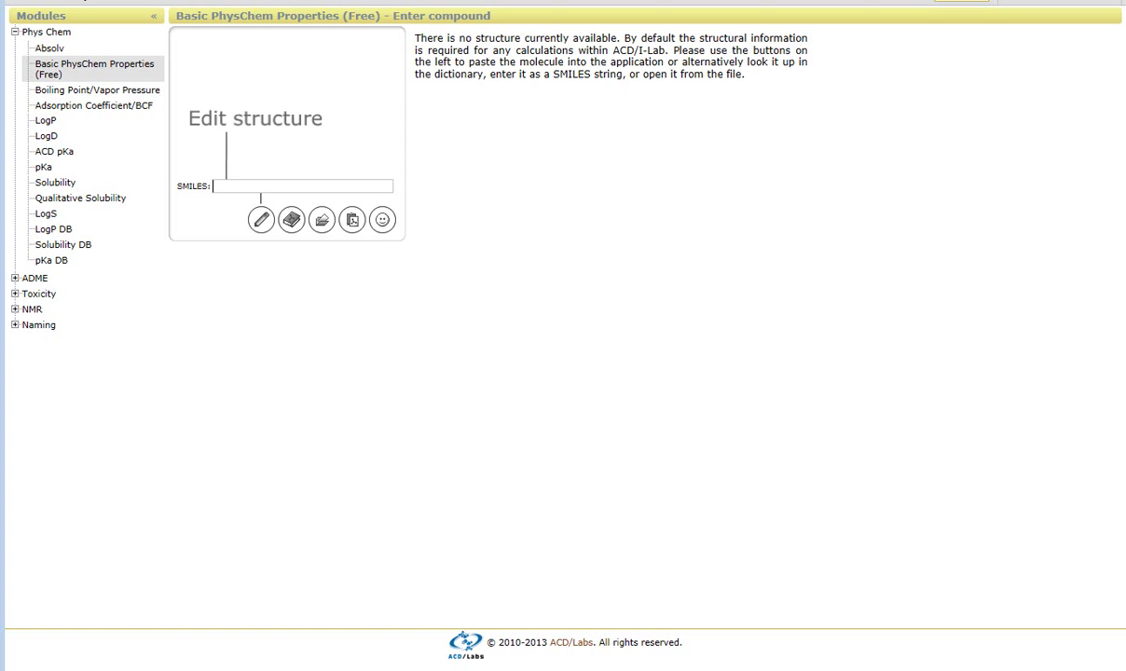
# Step: Paste the compound from the clipboard and view its predicted properties (molecular weight 322.36)
pyautogui.click(352, 221)
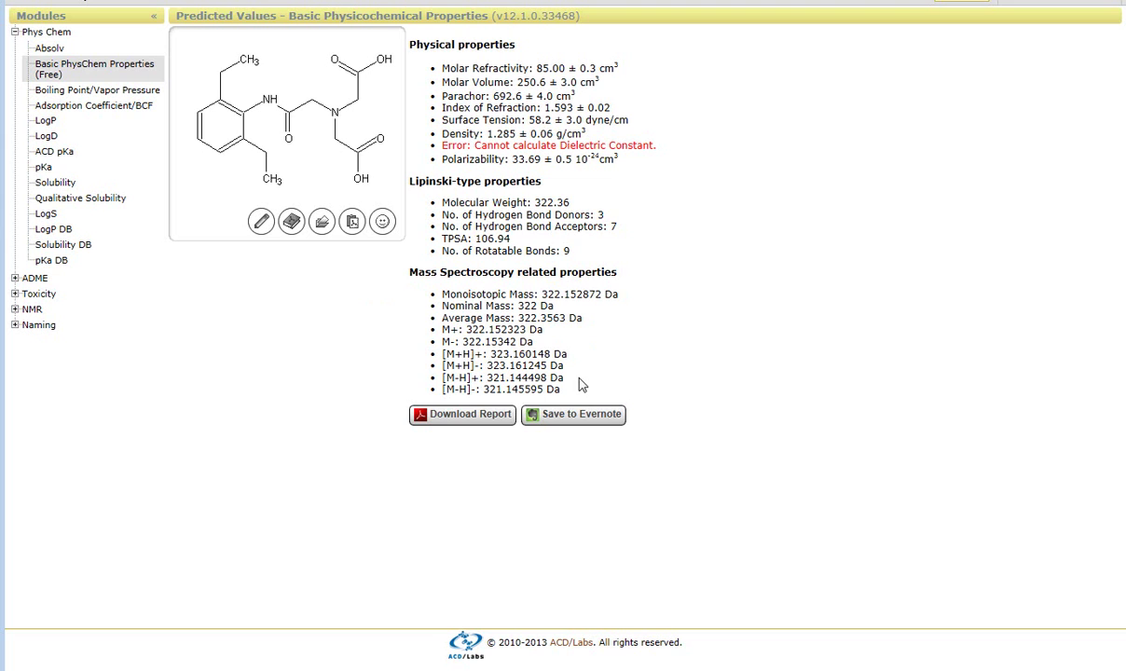
pyautogui.moveTo(541, 350)
pyautogui.moveTo(502, 299)
pyautogui.moveTo(139, 158)
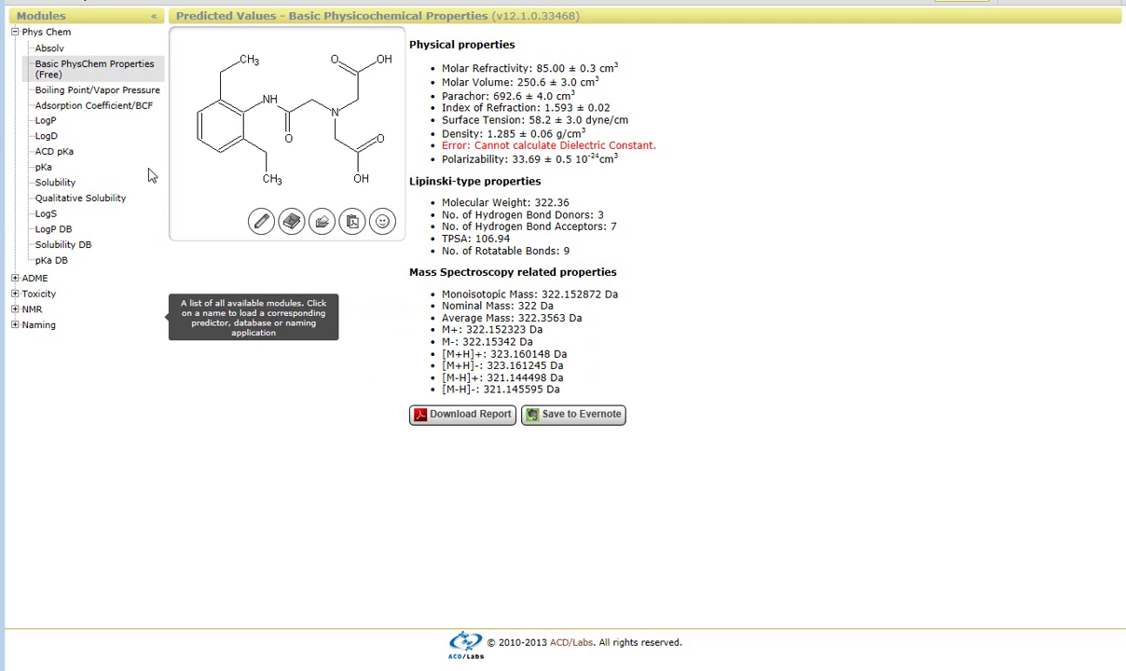
# Step: Predict LogP: 2.45 ± 0.46, with similar training-set structures listed
pyautogui.click(51, 129)
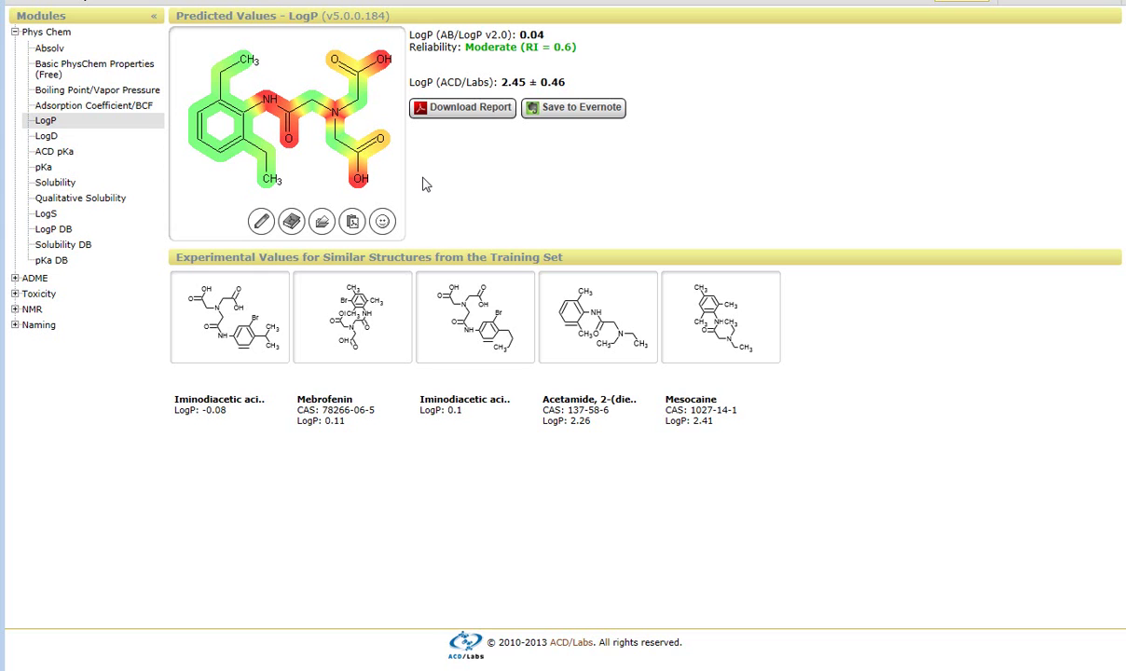
pyautogui.moveTo(265, 140)
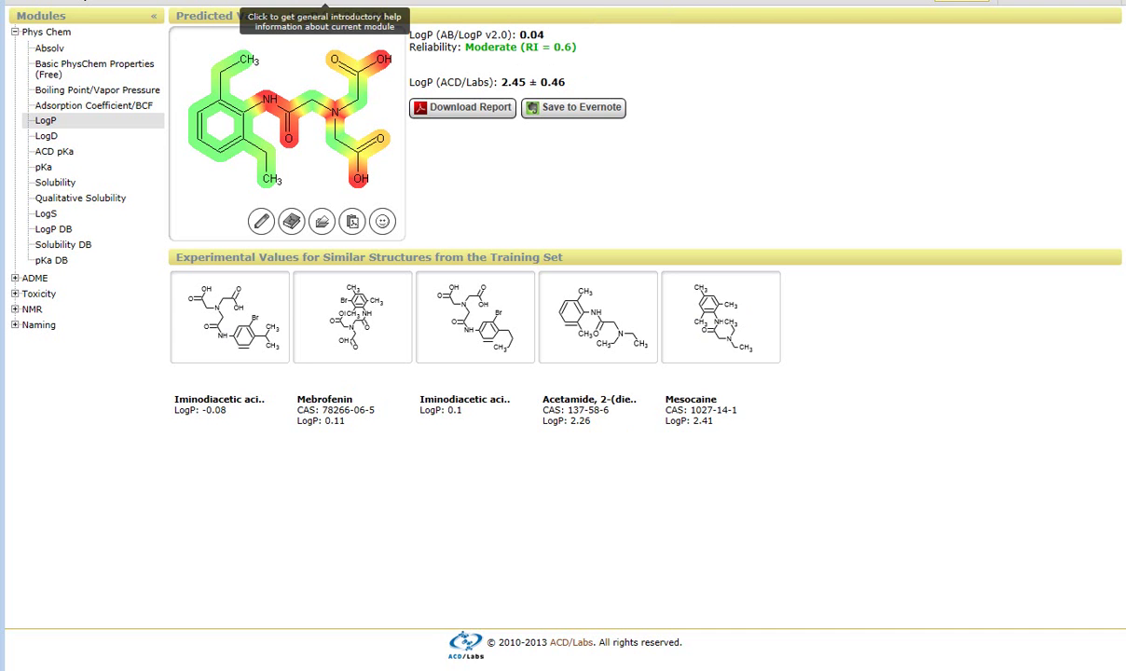
pyautogui.click(324, 5)
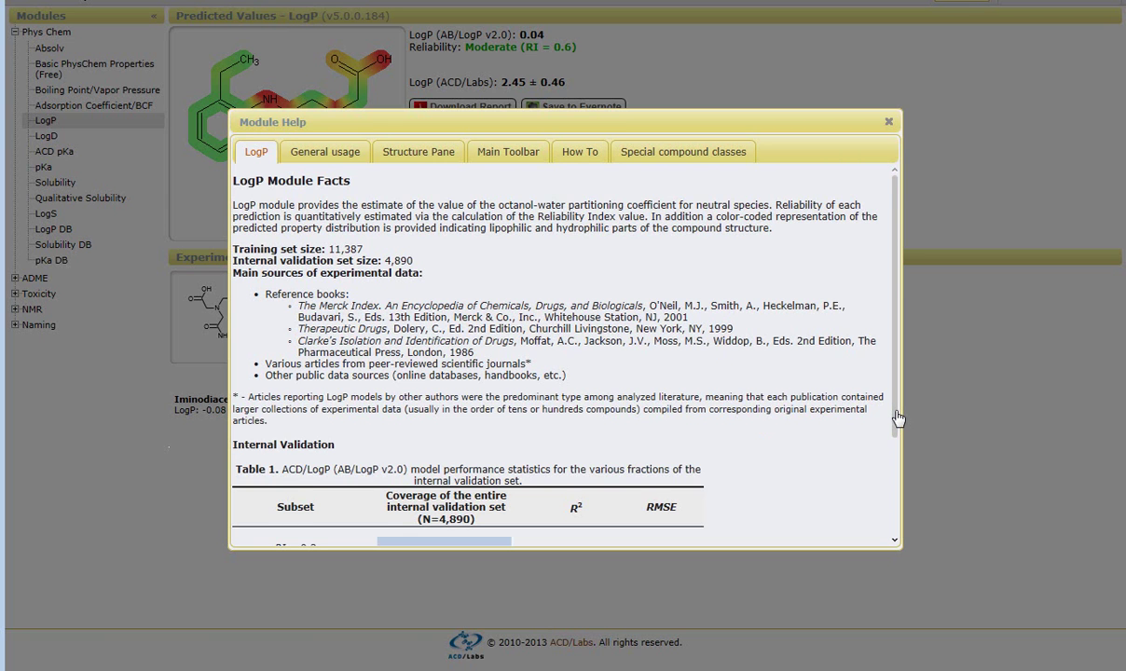
pyautogui.moveTo(897, 418); pyautogui.dragTo(893, 545)
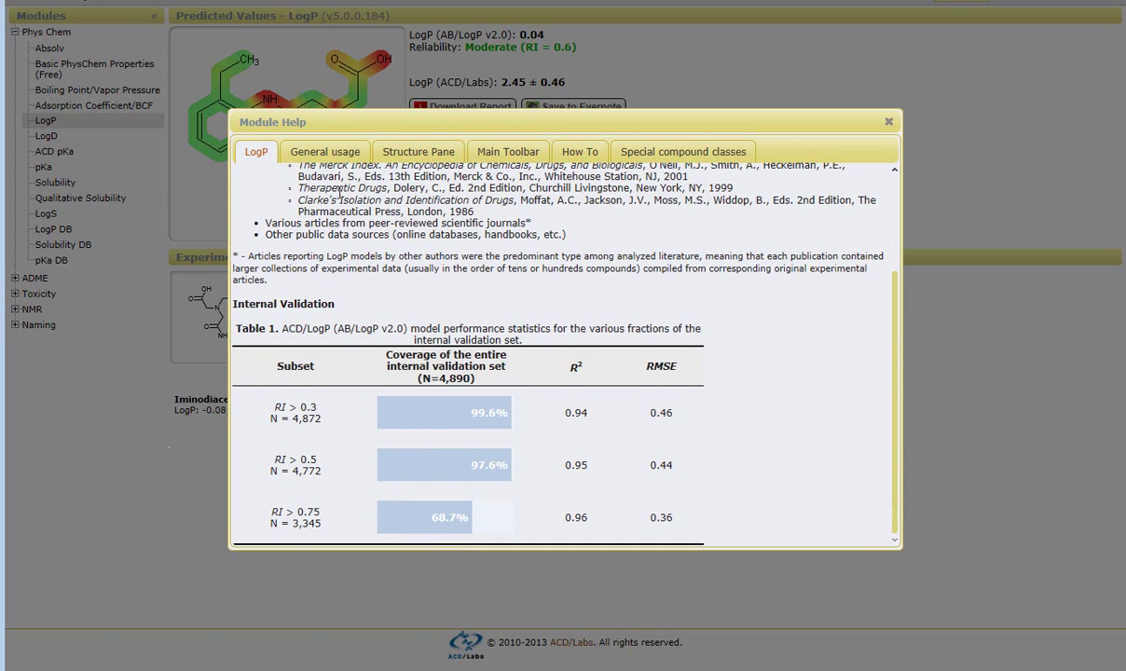
pyautogui.click(335, 155)
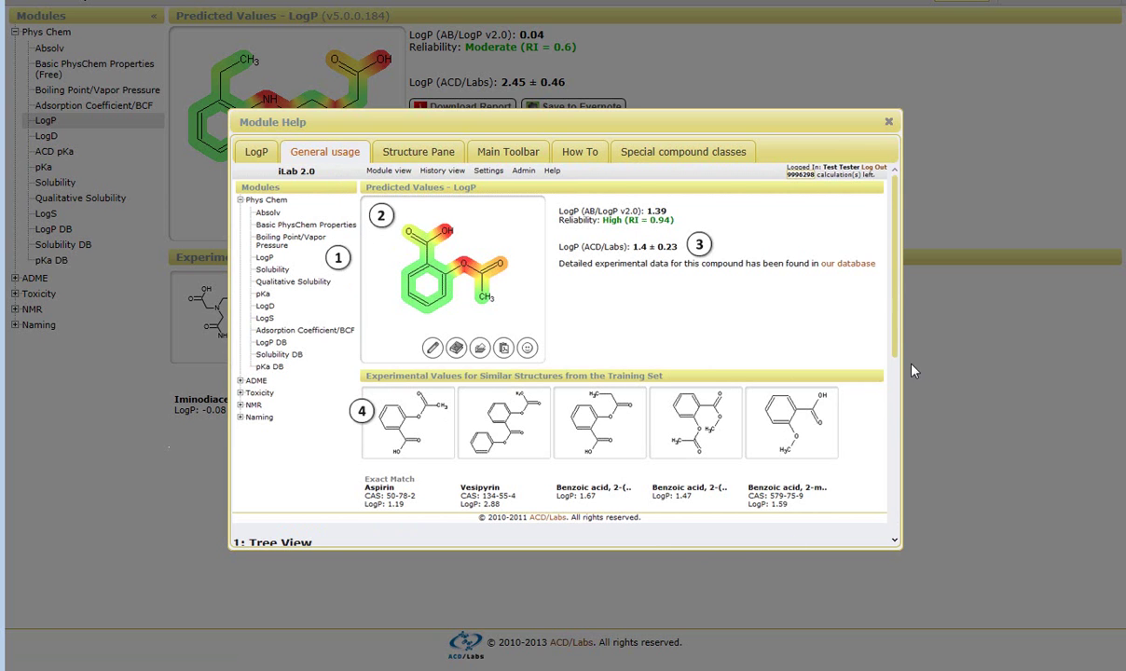
pyautogui.scroll(-3, 900, 346)
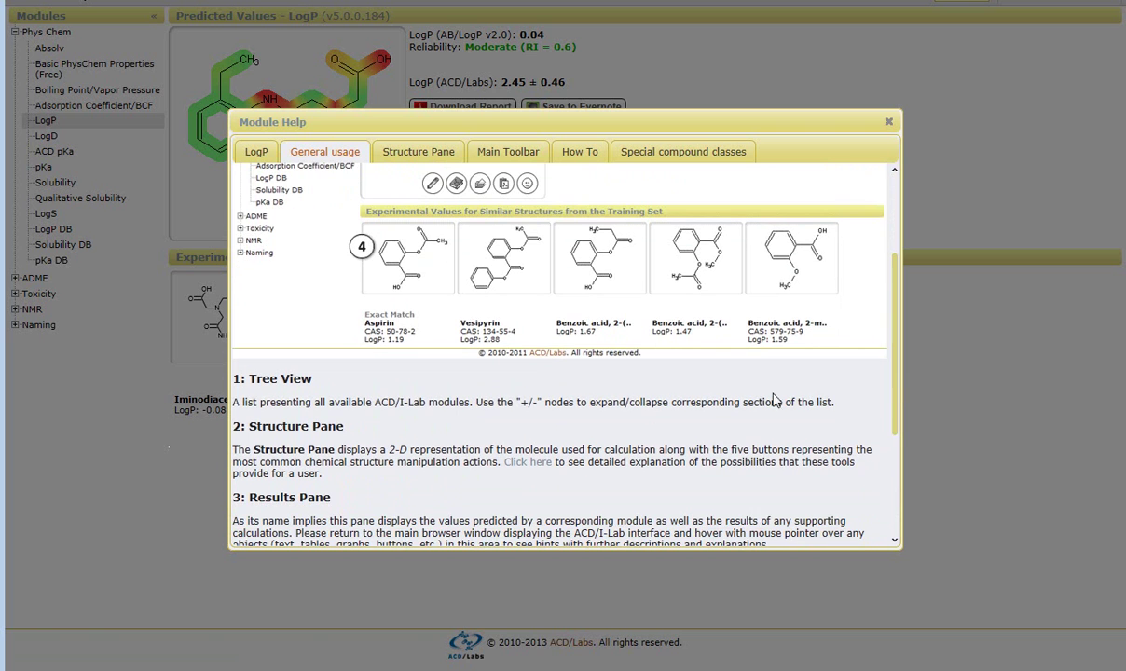
pyautogui.click(889, 122)
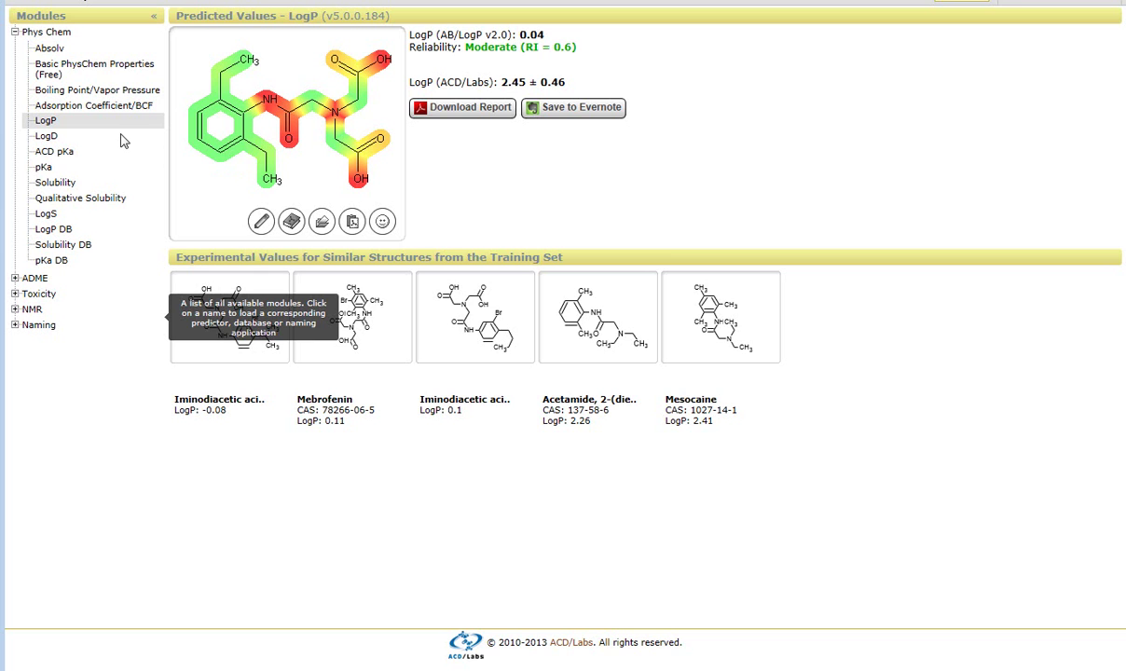
# Step: Show pKa predictions (acid 1.4, base 7.3) and view the MS1 and MS3 microstates
pyautogui.click(43, 167)
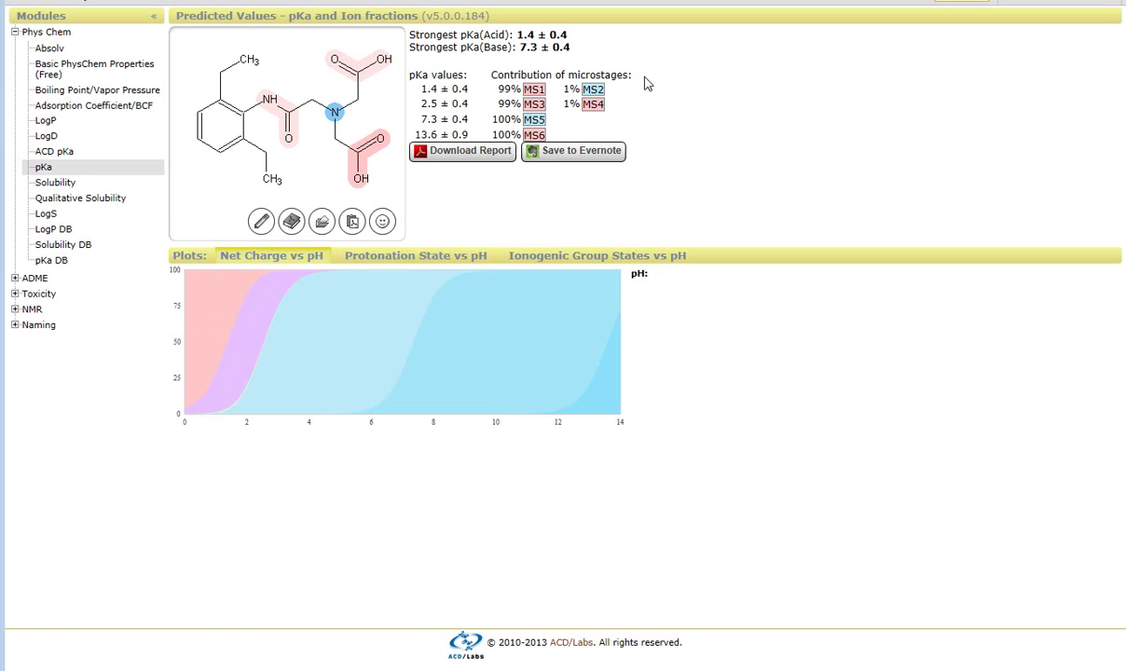
pyautogui.click(538, 87)
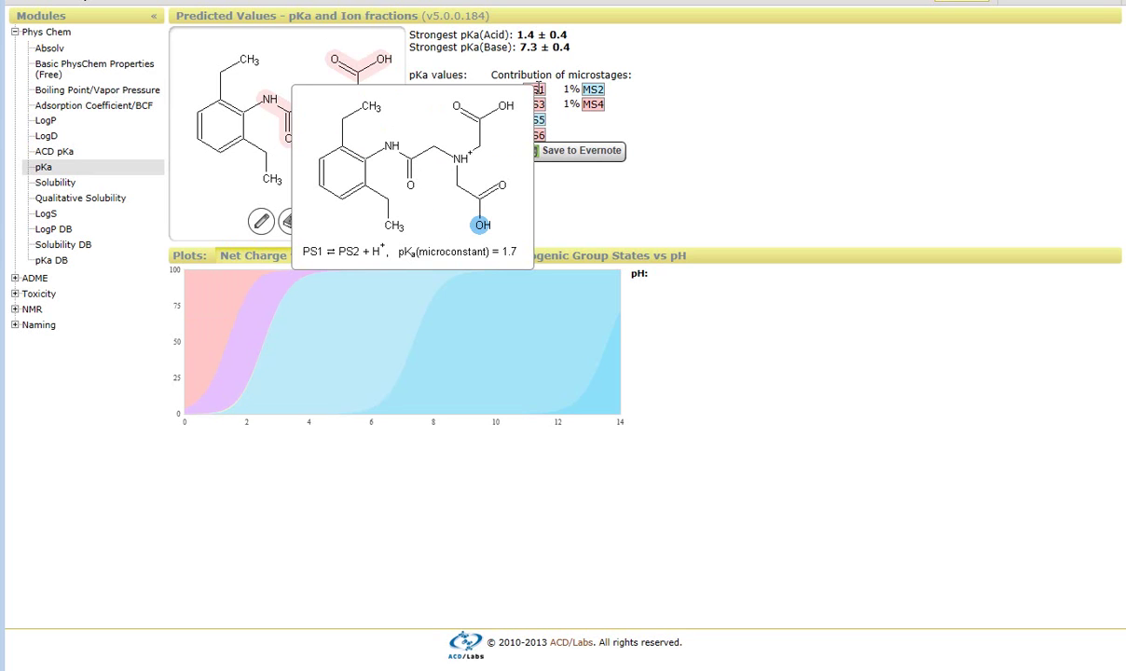
pyautogui.click(539, 103)
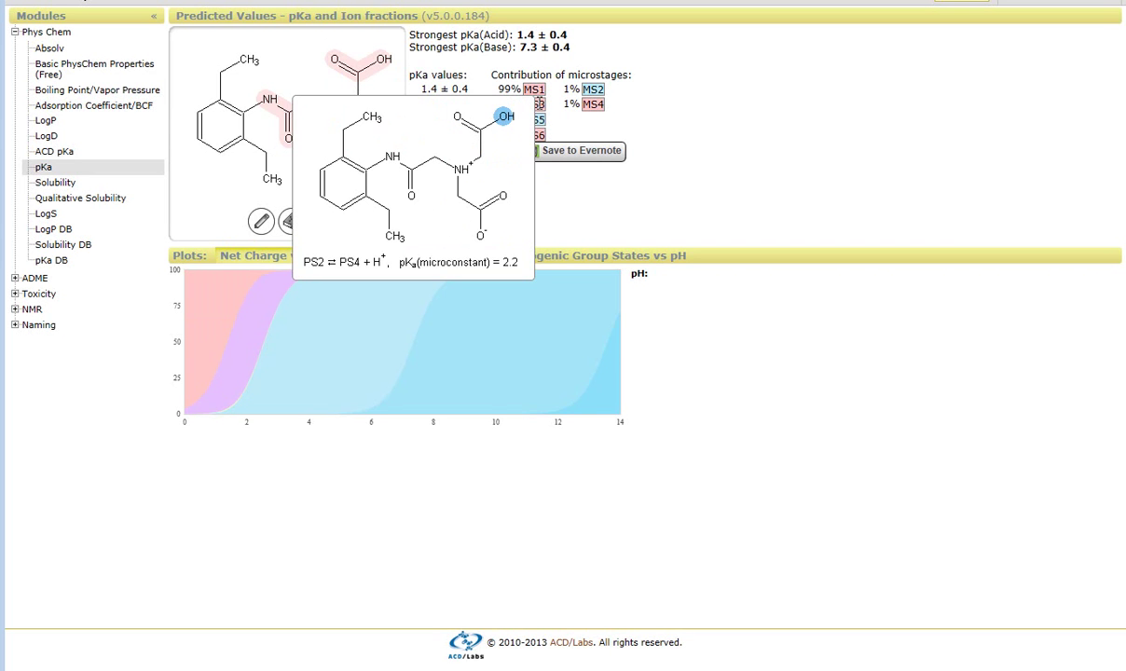
pyautogui.moveTo(277, 351)
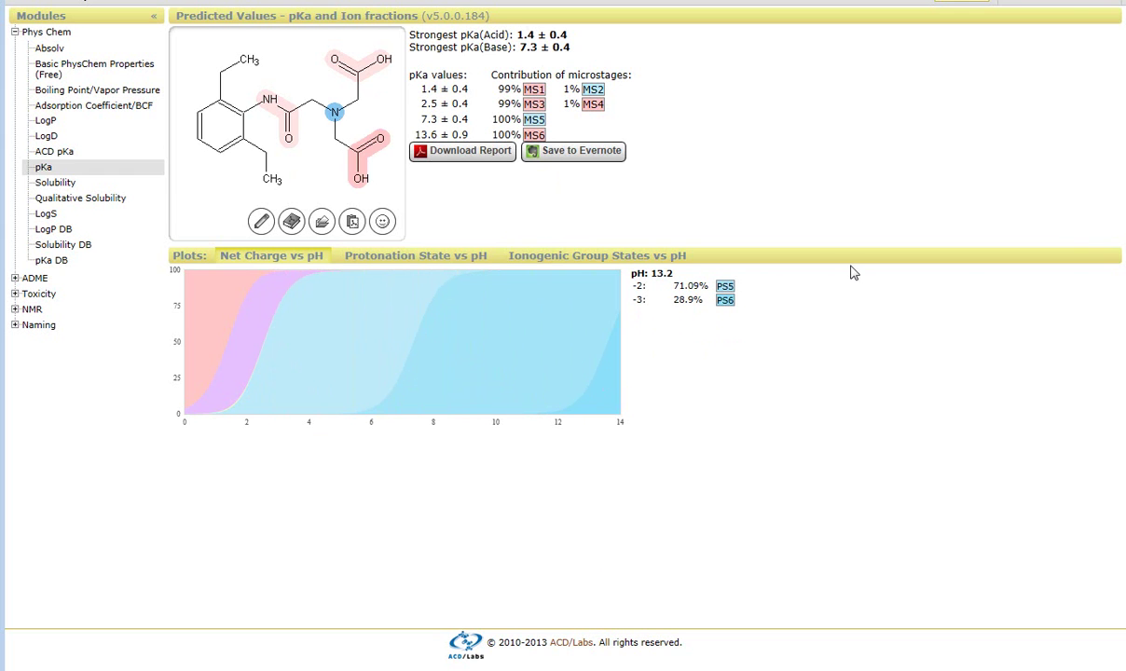
# Step: Plot protonation state versus pH (PS2 60% at pH 1.7) and scroll through the pKa results
pyautogui.click(438, 249)
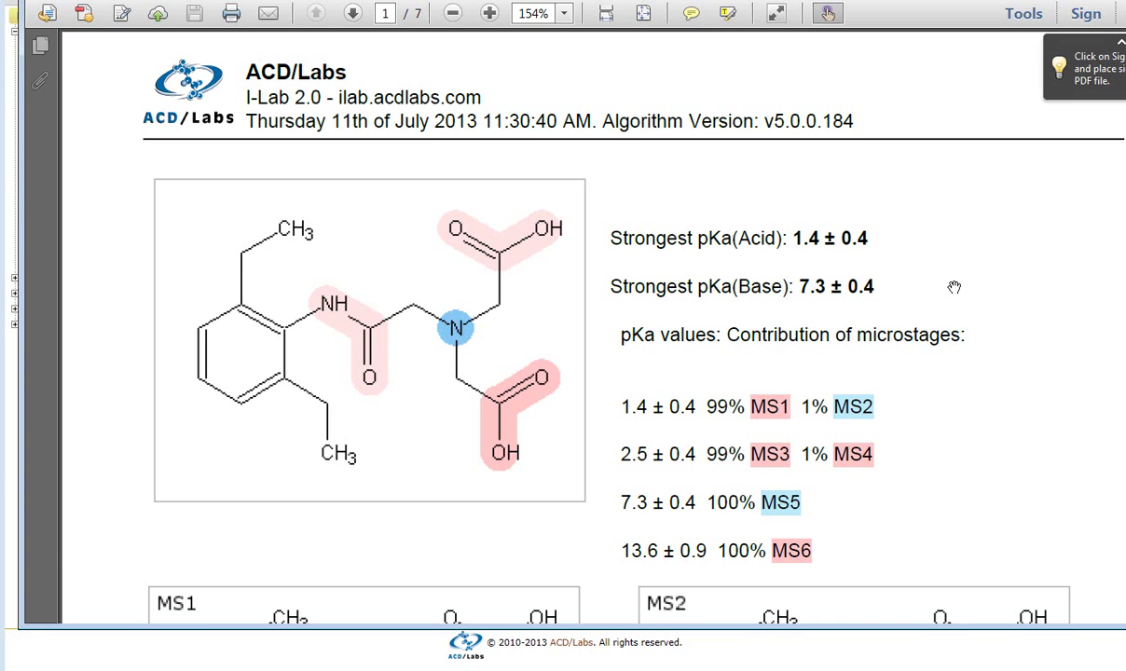
pyautogui.scroll(-3, 938, 407)
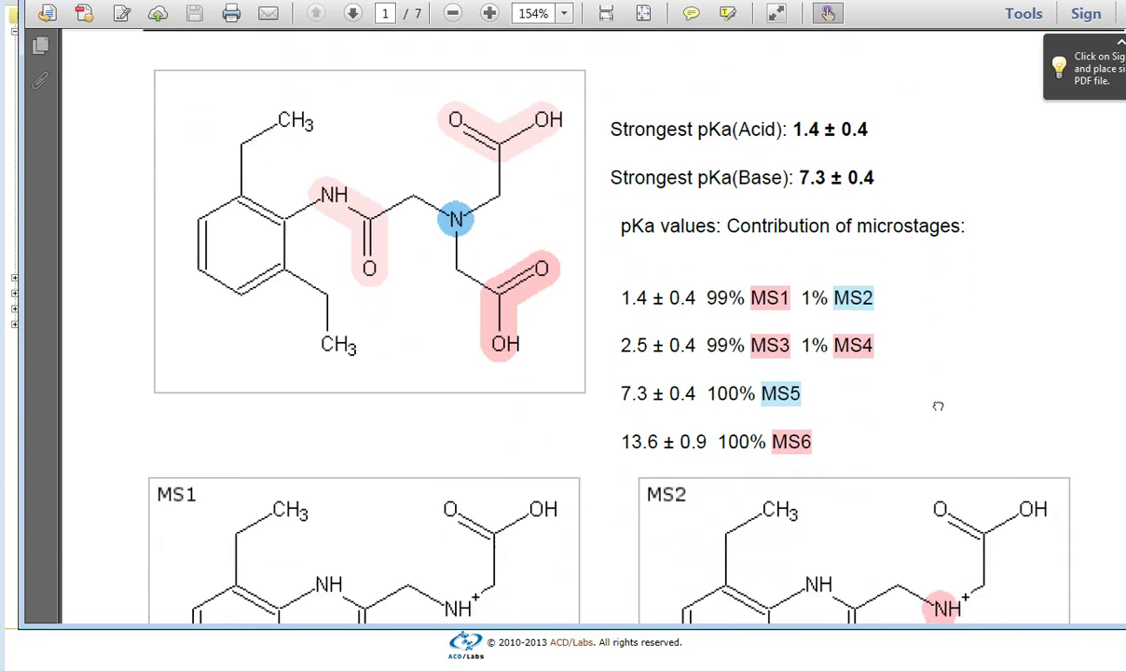
pyautogui.scroll(-18, 938, 406)
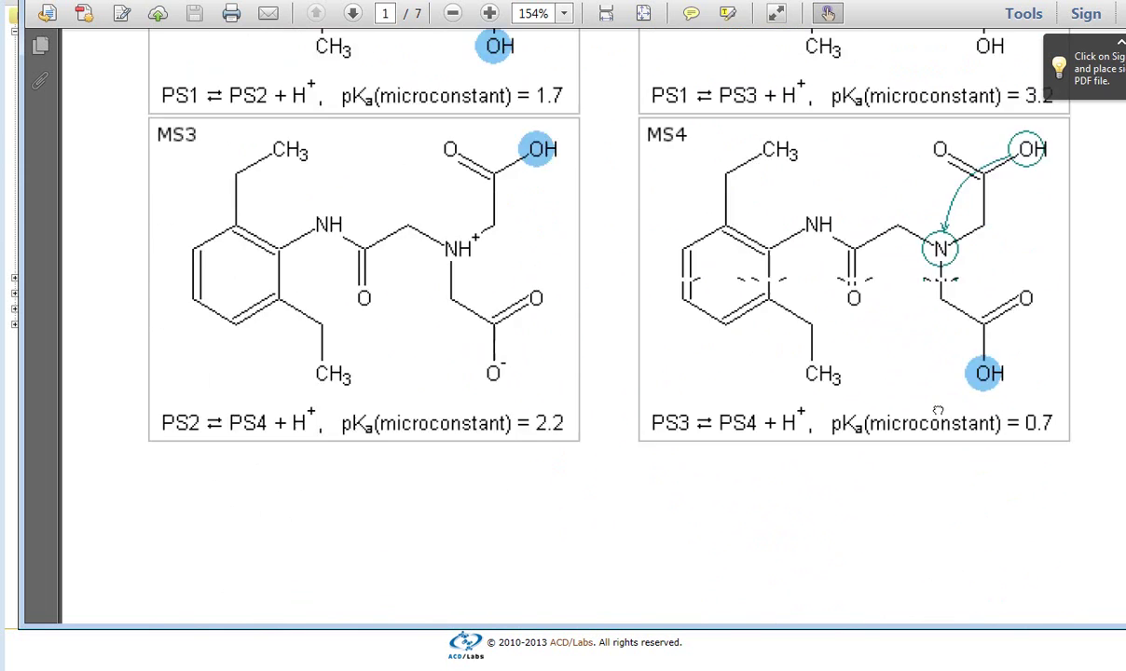
pyautogui.scroll(-15, 938, 410)
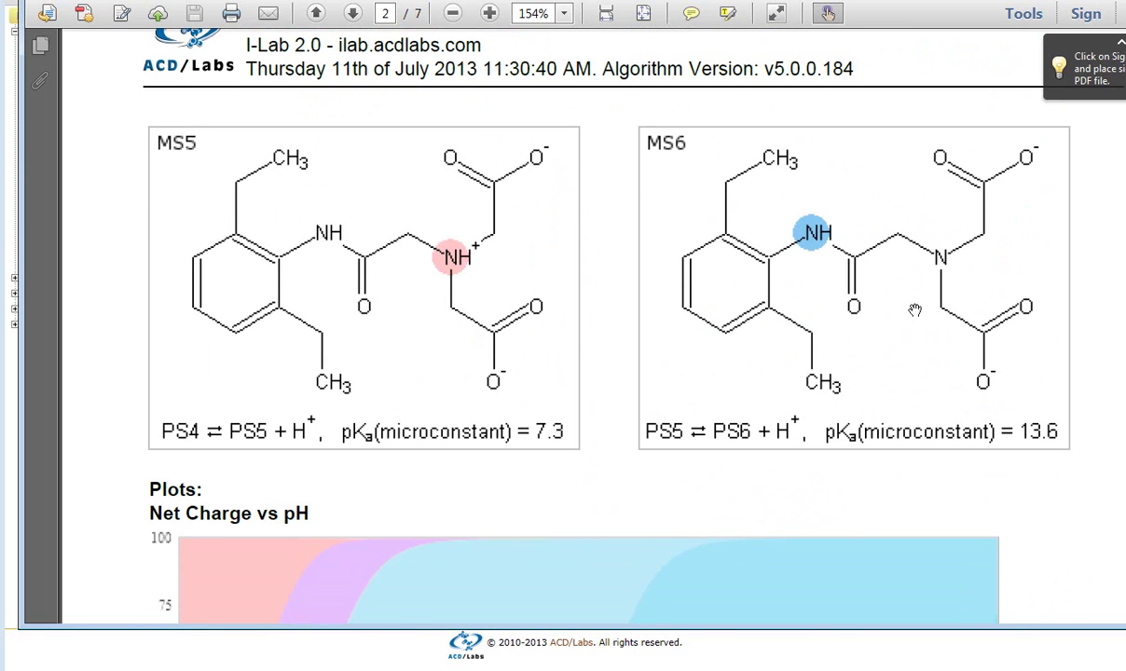
pyautogui.scroll(-4, 839, 359)
pyautogui.scroll(-4, 882, 363)
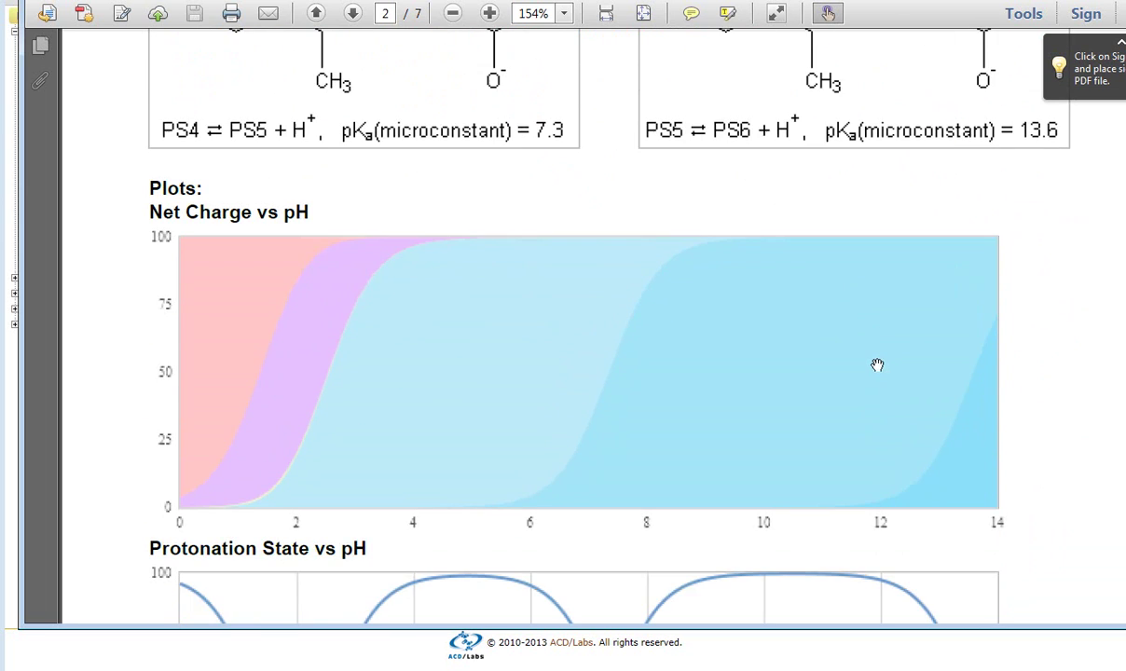
pyautogui.scroll(-4, 175, 362)
pyautogui.scroll(-8, 176, 362)
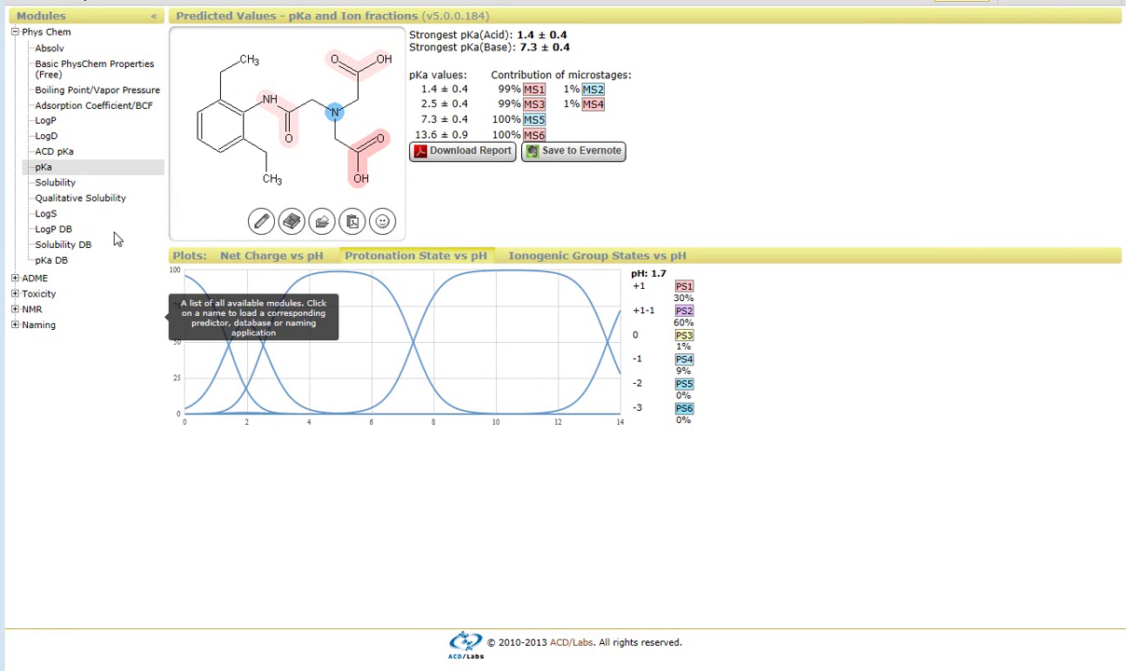
# Step: Run the pKa DB exact-structure query for the compound, which finds no match
pyautogui.click(61, 267)
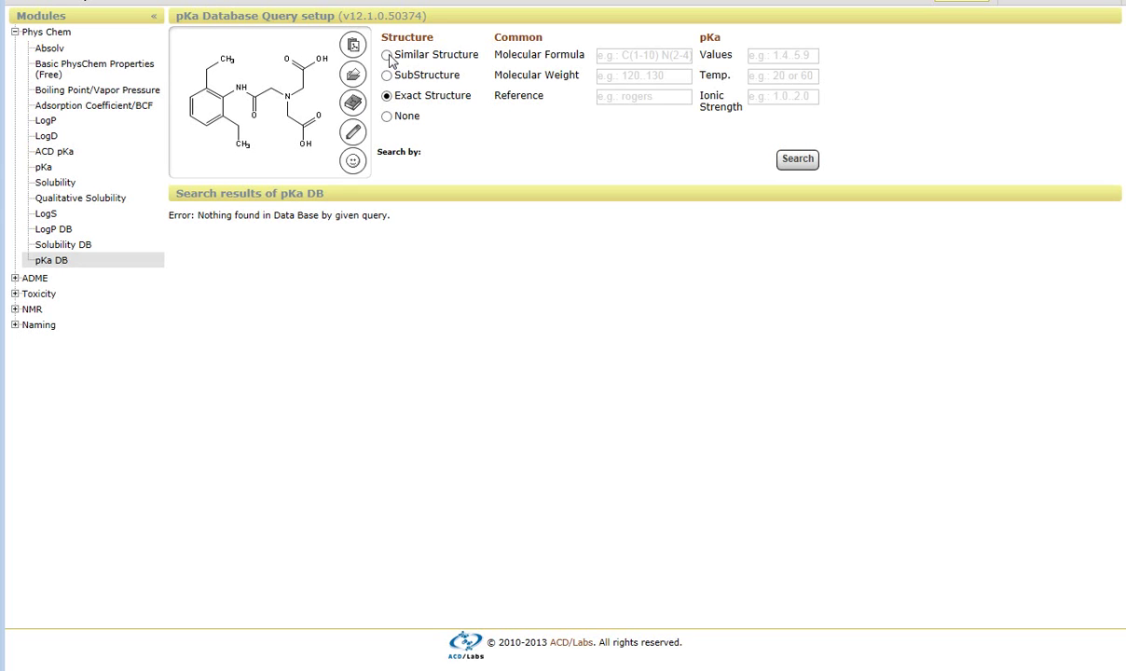
# Step: Switch the pKa DB query to Similar Structure, entering then clearing the C(1-15)H(1-50) formula filter
pyautogui.click(388, 56)
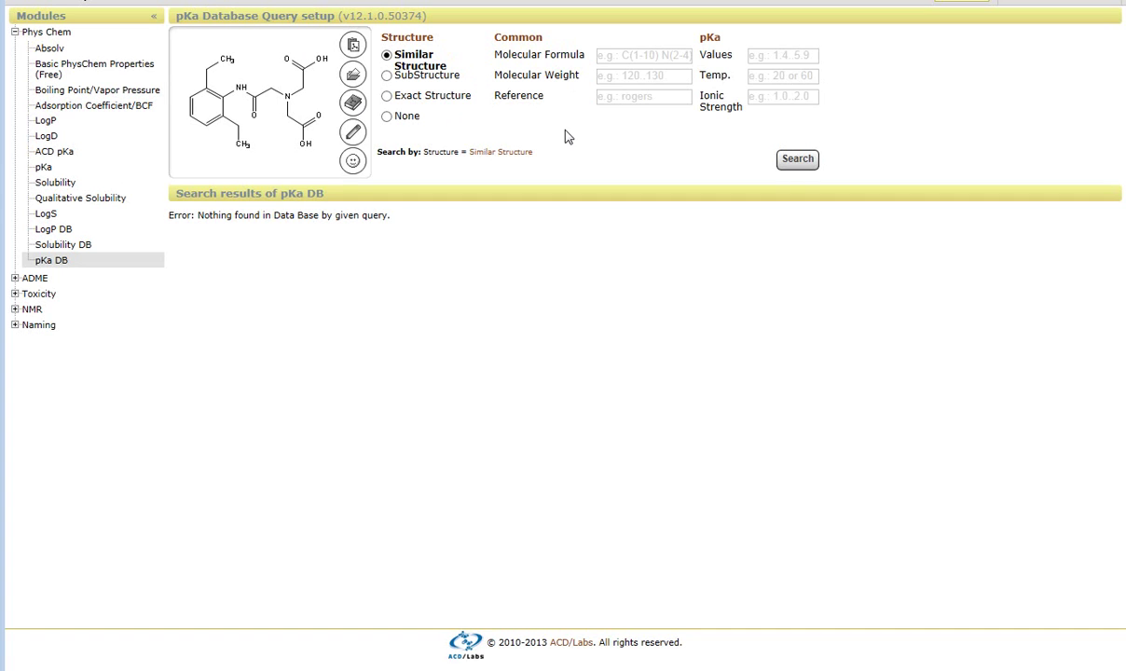
pyautogui.click(616, 56)
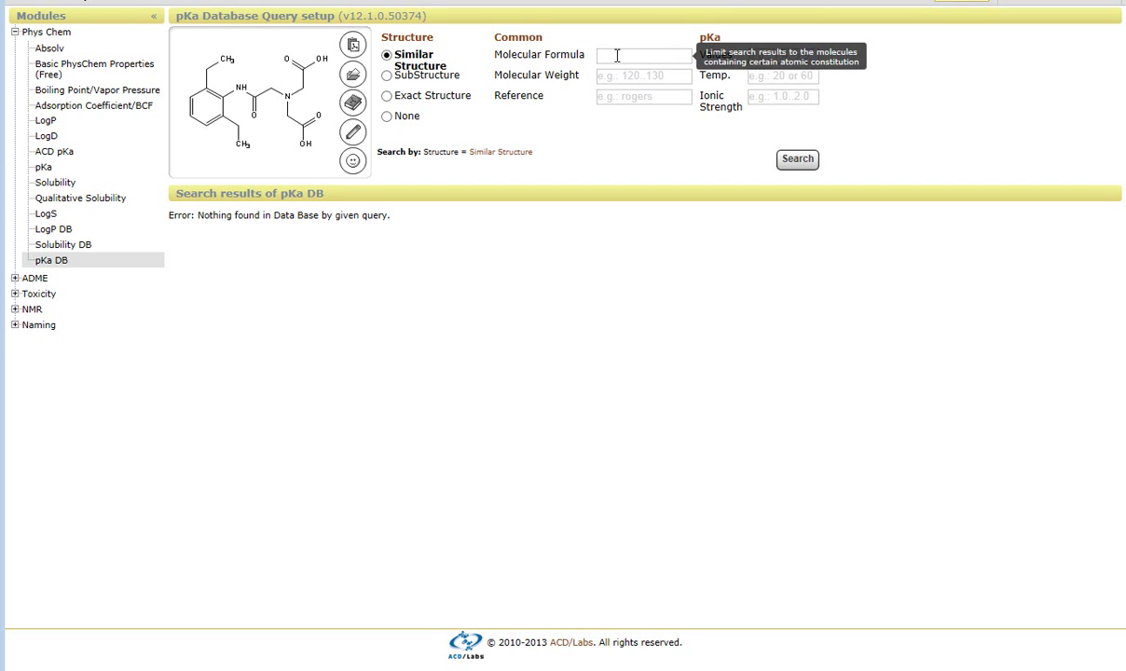
pyautogui.write('C(1-15)H(1-50)')
pyautogui.click(684, 55)
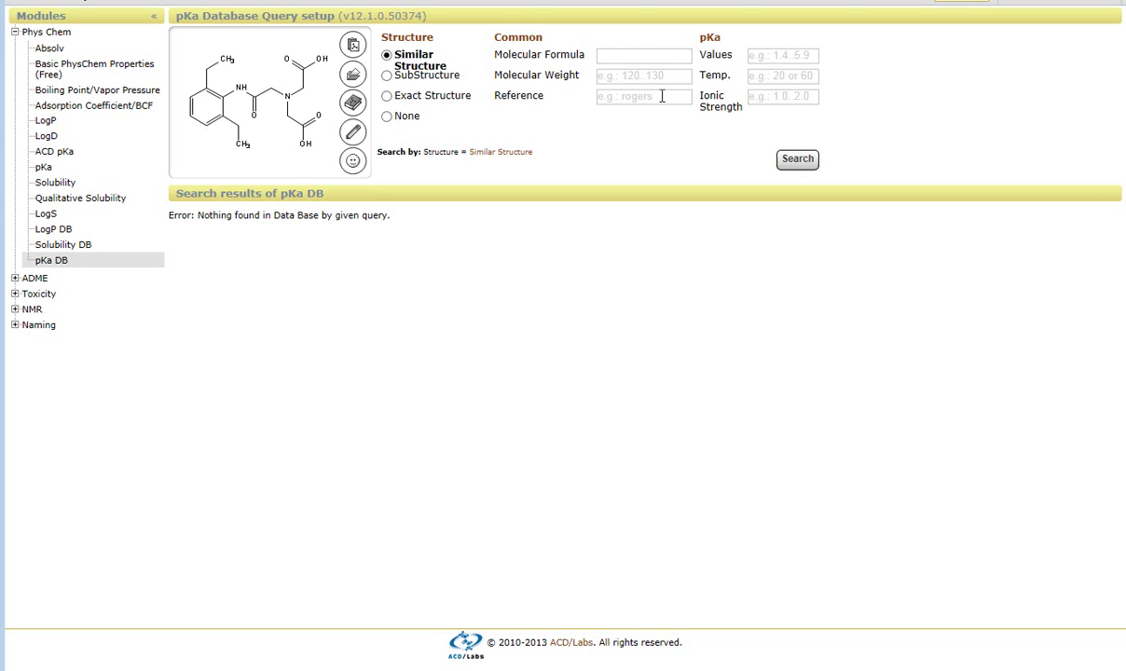
pyautogui.moveTo(661, 97)
# Step: Search the pKa database for similar structures, returning 1000+ compounds
pyautogui.click(800, 173)
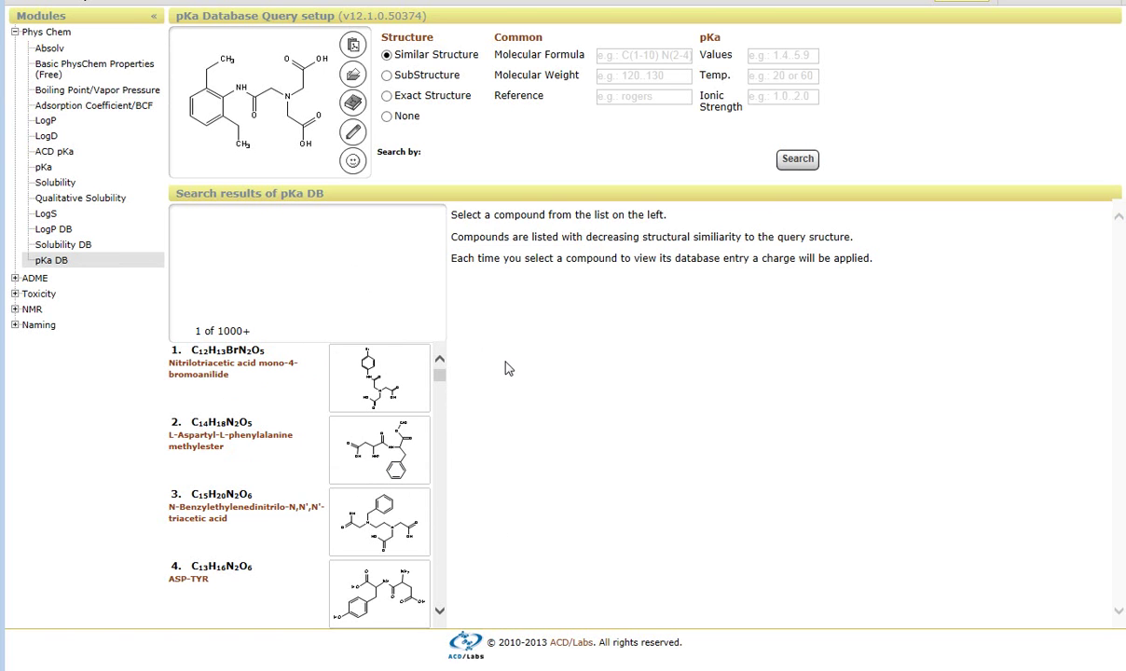
# Step: Open the top hit, nitrilotriacetic acid mono-4-bromoanilide, with measured pKa 5.79
pyautogui.click(265, 370)
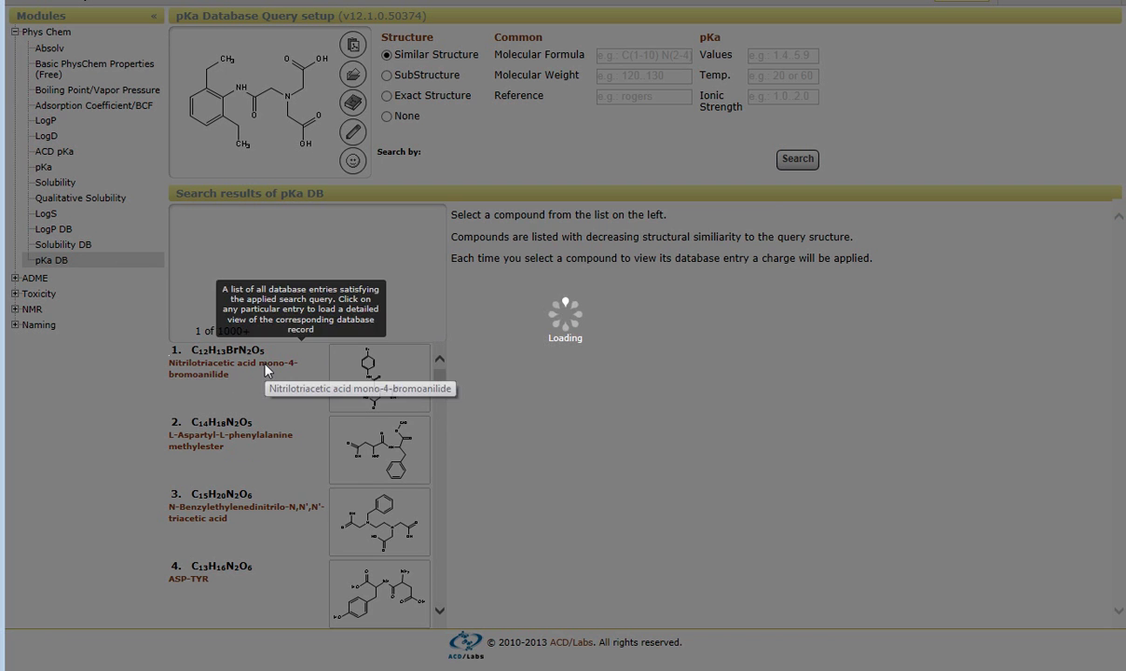